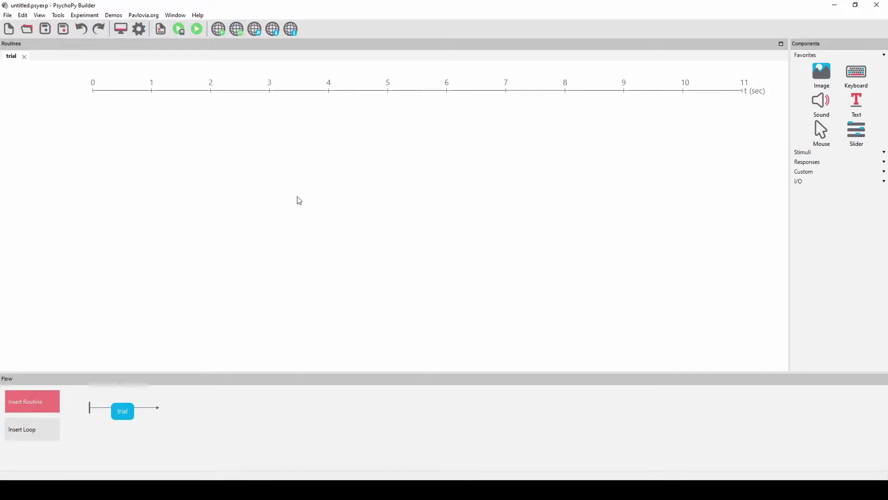
# Look over the empty Coder and Experiment Runner windows, and return to the Builder window.
pyautogui.click(284, 490)
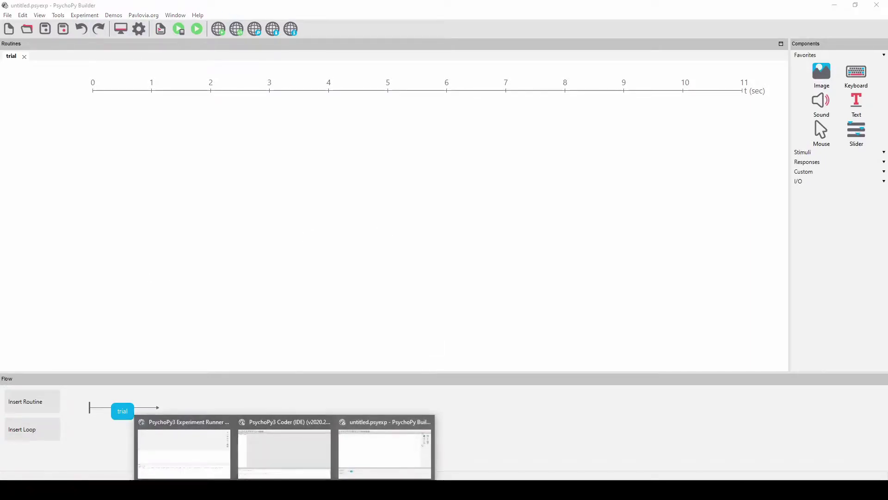
pyautogui.click(290, 463)
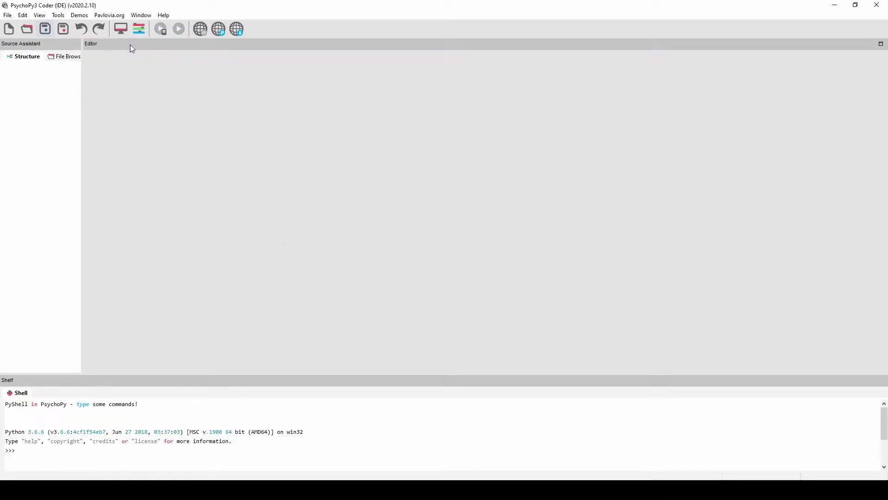
pyautogui.click(284, 490)
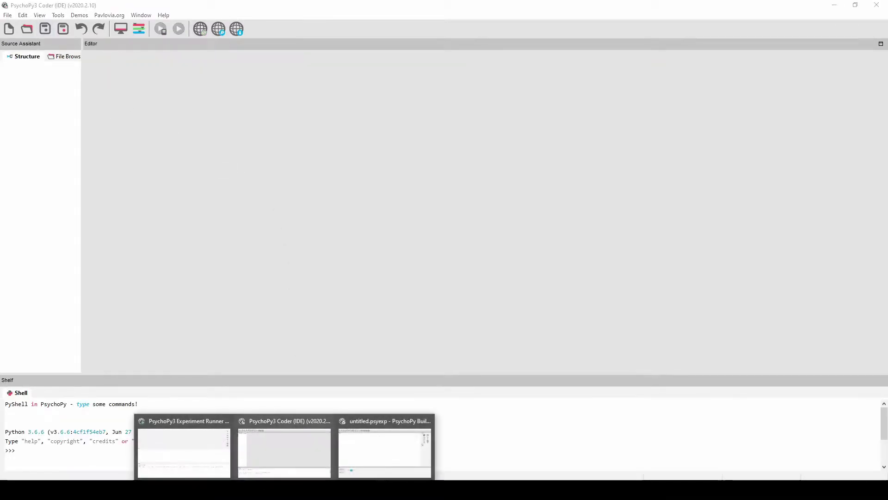
pyautogui.click(211, 467)
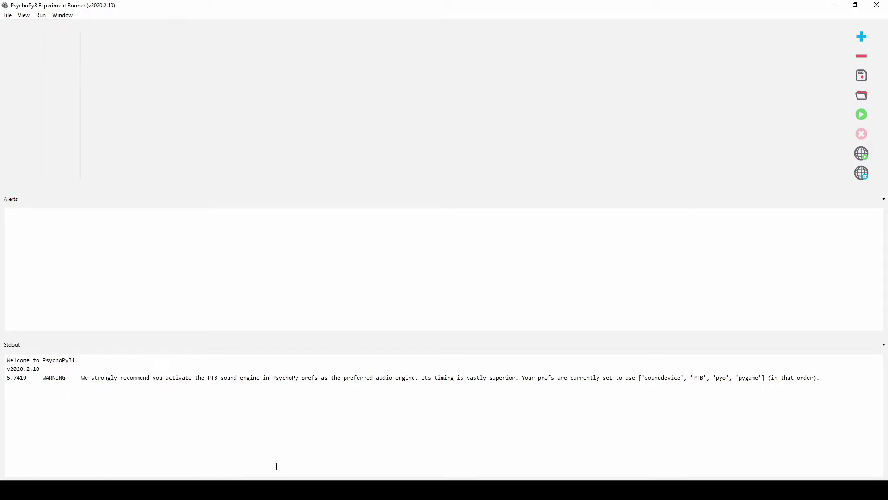
pyautogui.click(377, 457)
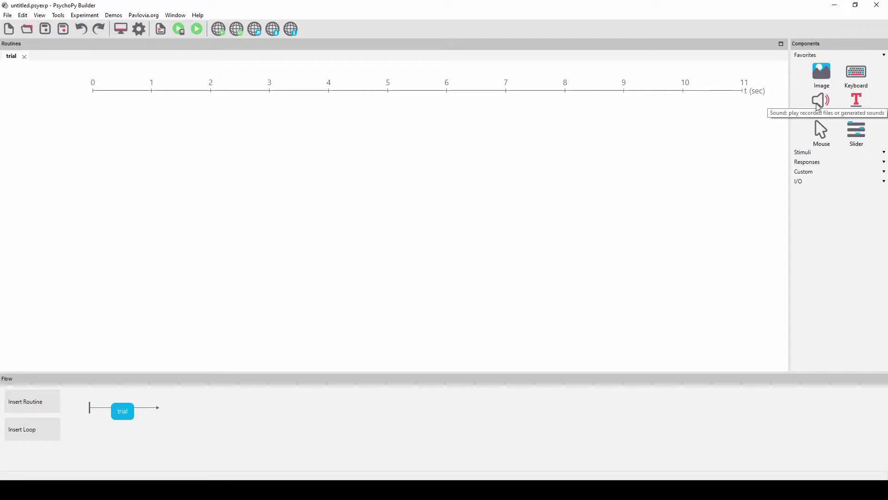
# Examine the components offered in the Stimuli, Responses, Custom and I/O categories, collapsing each category after viewing it.
pyautogui.click(822, 153)
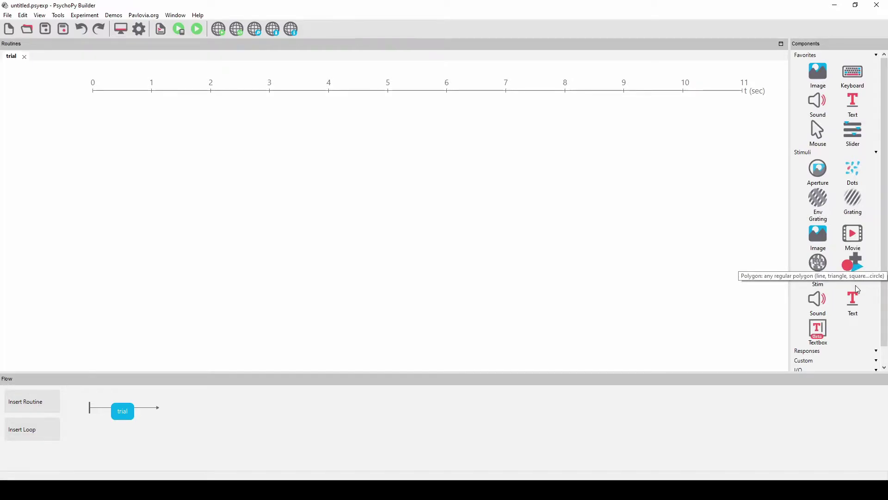
pyautogui.click(822, 153)
pyautogui.click(822, 159)
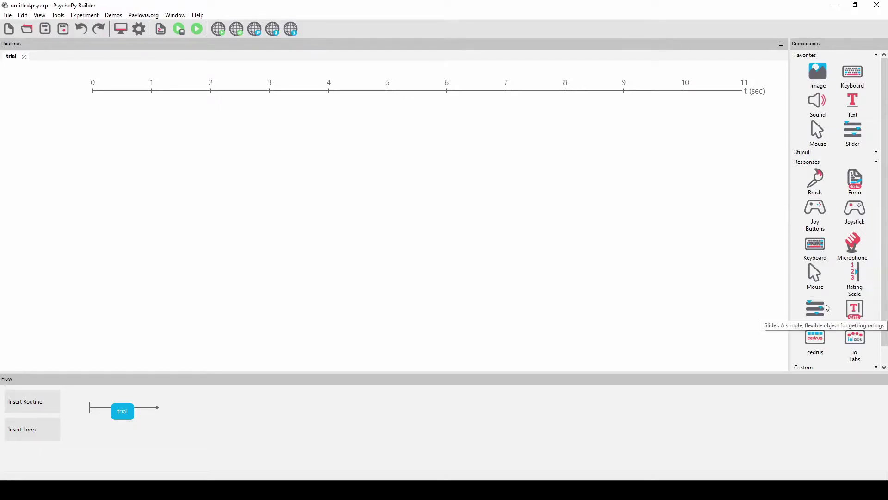
pyautogui.click(826, 161)
pyautogui.click(823, 172)
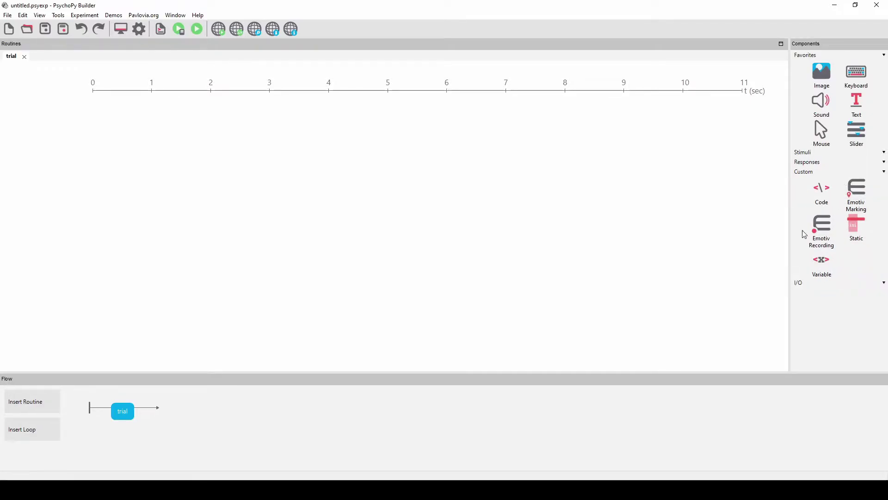
pyautogui.click(831, 171)
pyautogui.click(831, 182)
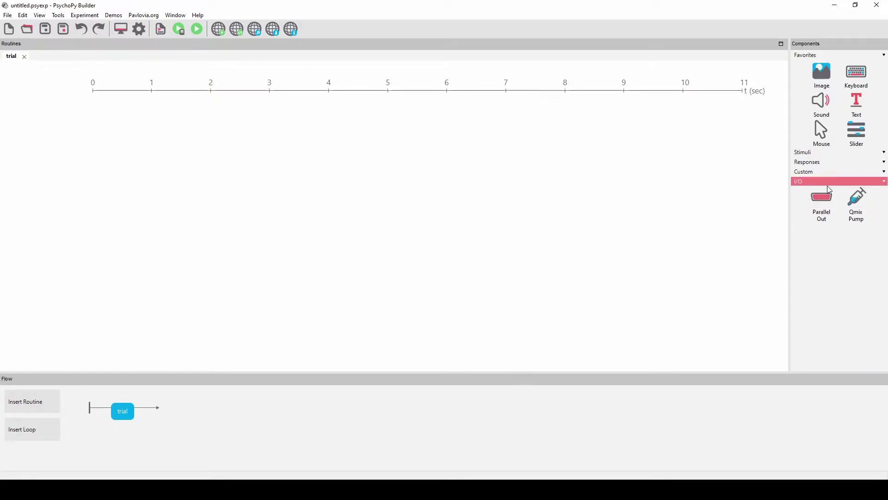
pyautogui.click(829, 189)
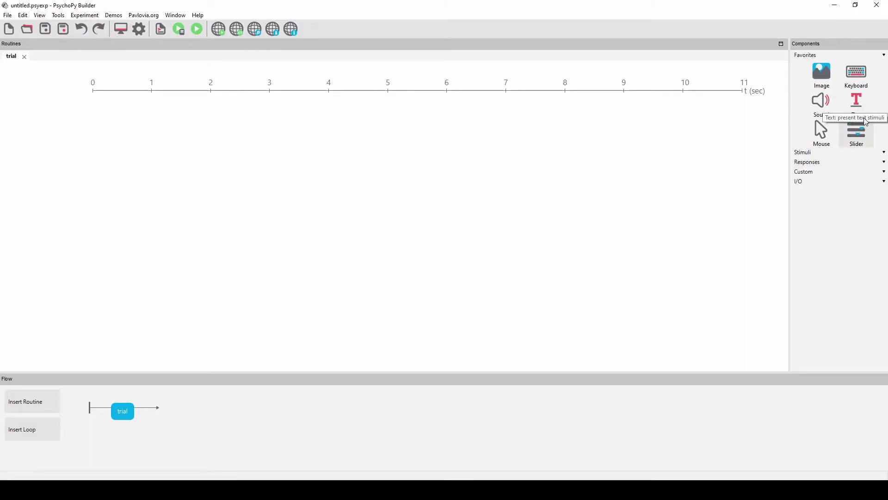
# Remove the Slider component from the favorites and add the Movie component from the Stimuli category to them.
pyautogui.rightClick(857, 132)
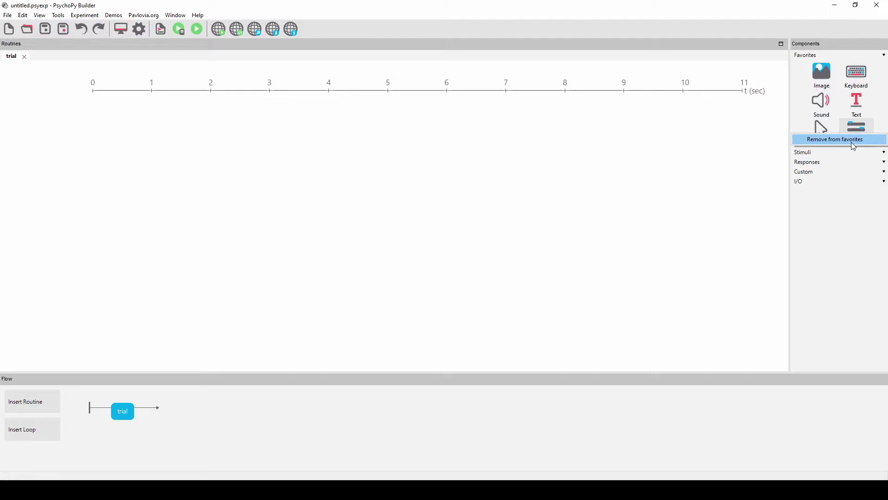
pyautogui.click(852, 143)
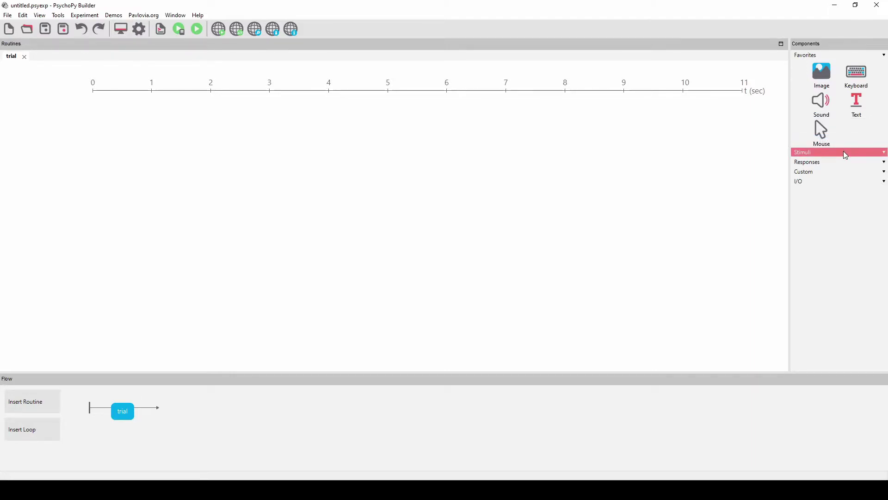
pyautogui.click(844, 153)
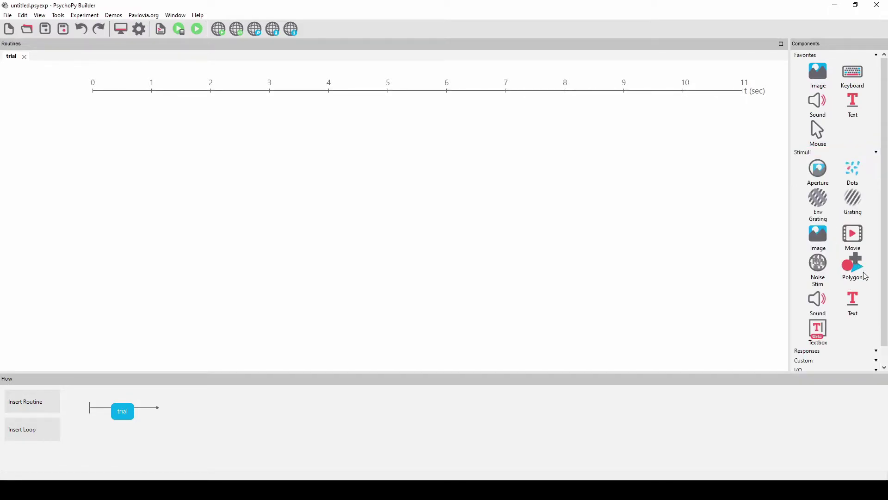
pyautogui.rightClick(854, 237)
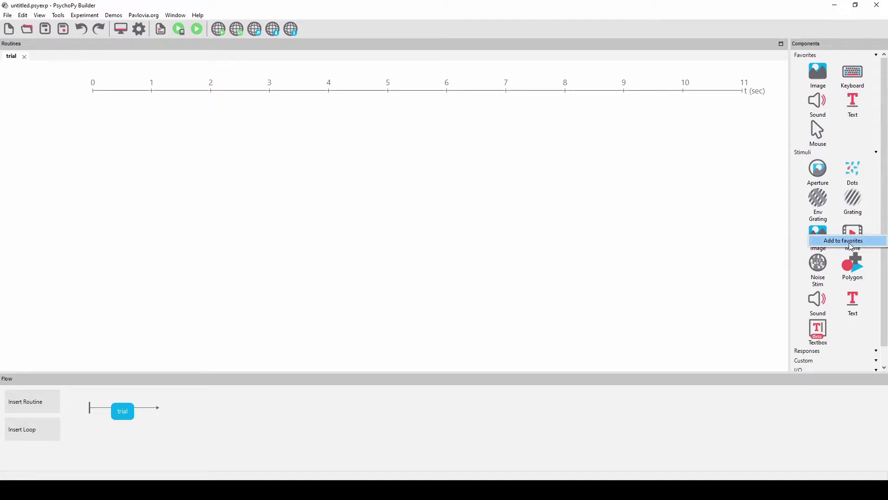
pyautogui.click(849, 242)
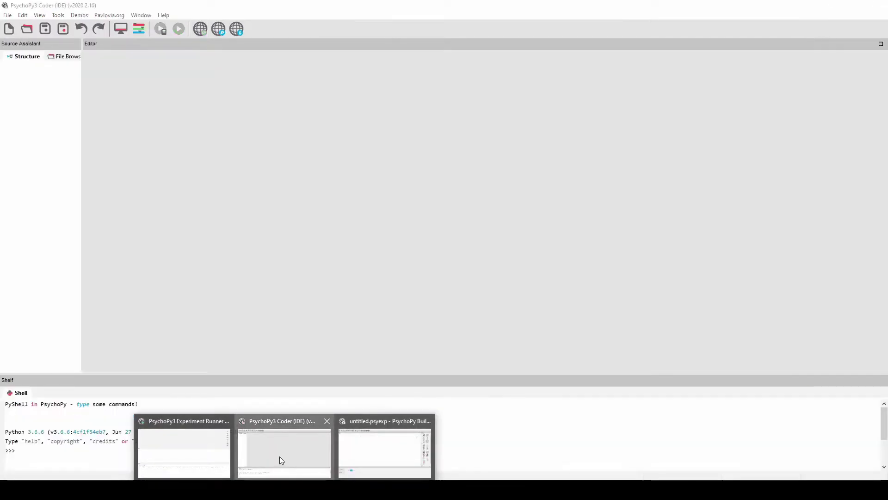
# View the generated Demo.py script in the Coder window, close the script, and switch to the Experiment Runner window.
pyautogui.click(279, 456)
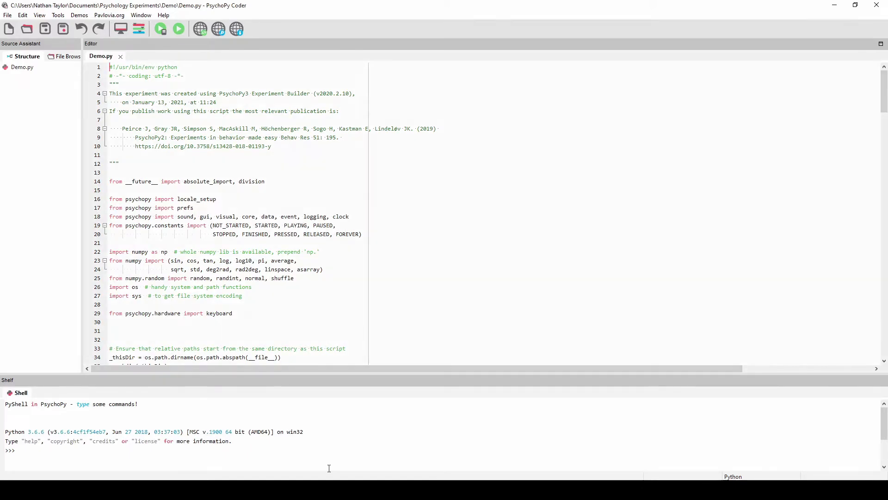
pyautogui.hotkey('ctrl', 'w')
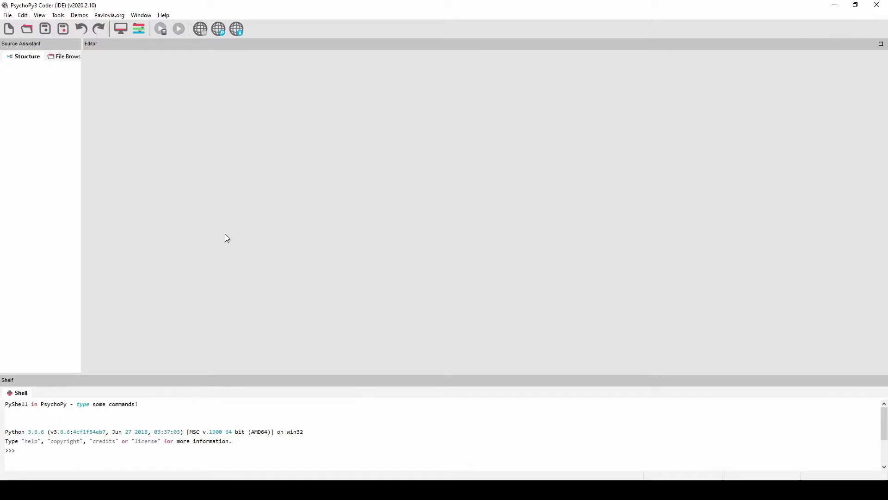
pyautogui.click(284, 490)
pyautogui.click(200, 453)
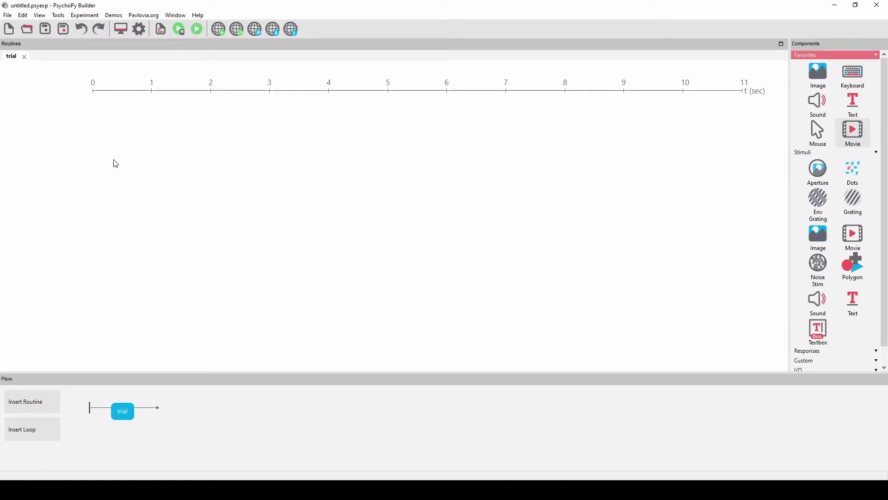
# Save the untitled experiment under the name Demo in the Psychology Experiments Demo folder.
pyautogui.click(8, 18)
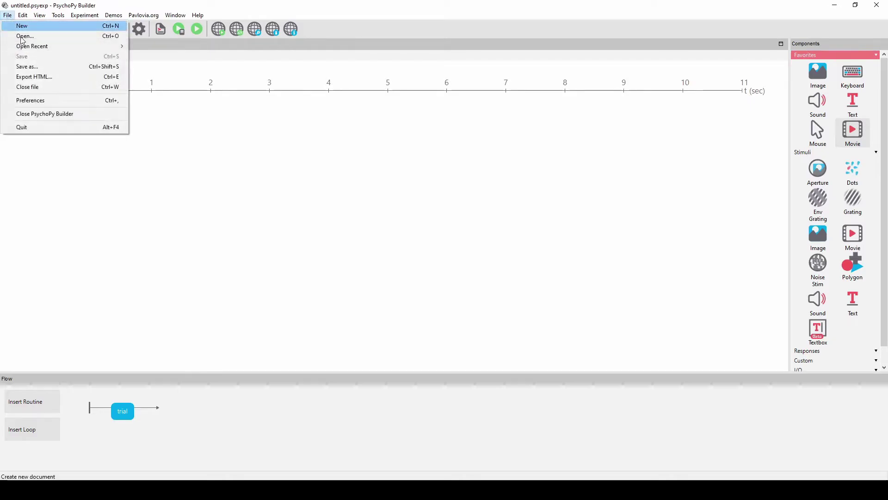
pyautogui.click(33, 68)
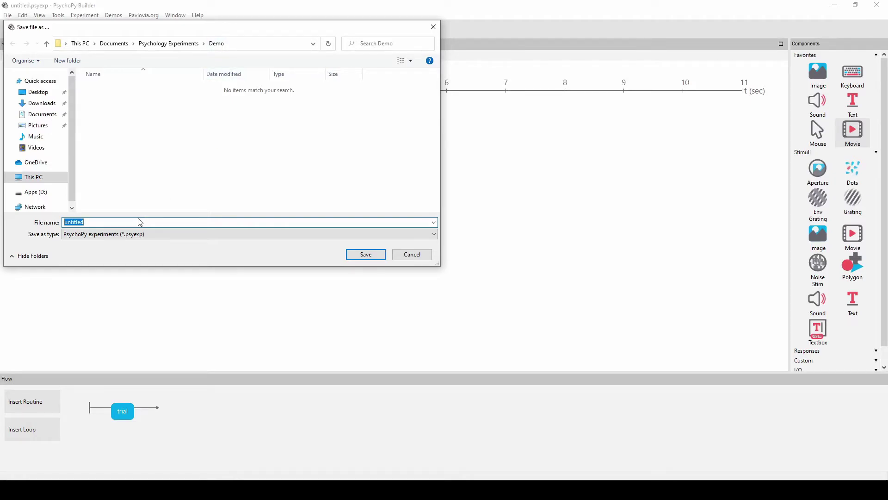
pyautogui.write('Demo')
pyautogui.click(353, 254)
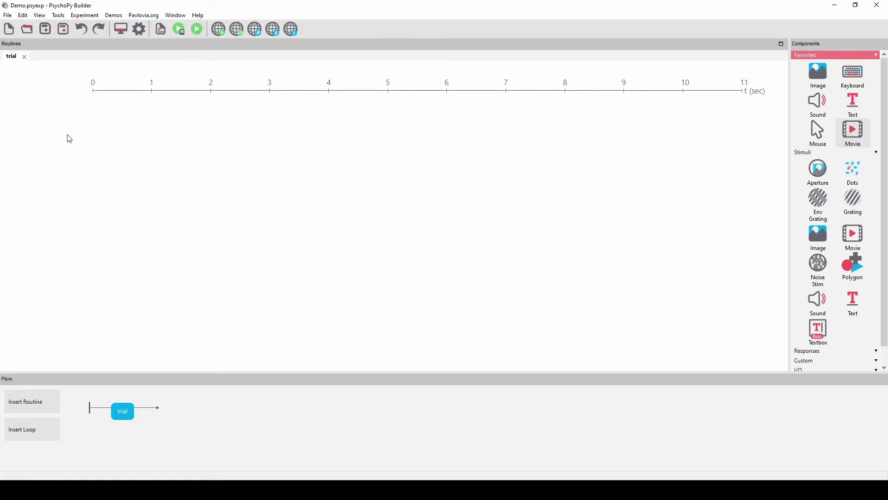
# In the experiment settings, add an experiment info field named gender with the default ['Male','Female','Other'].
pyautogui.click(141, 31)
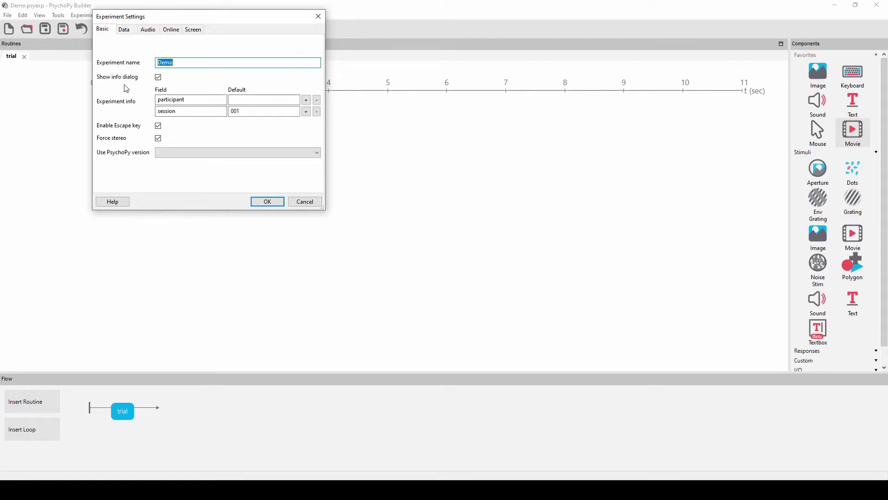
pyautogui.moveTo(194, 113)
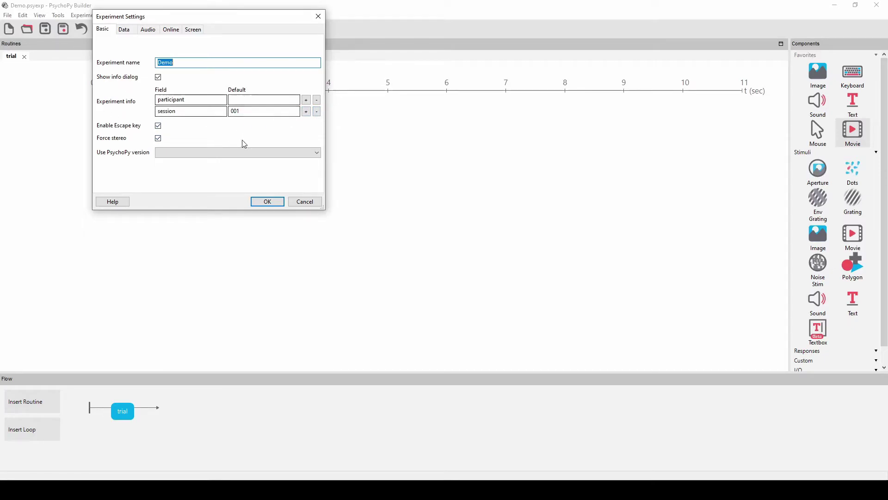
pyautogui.click(307, 113)
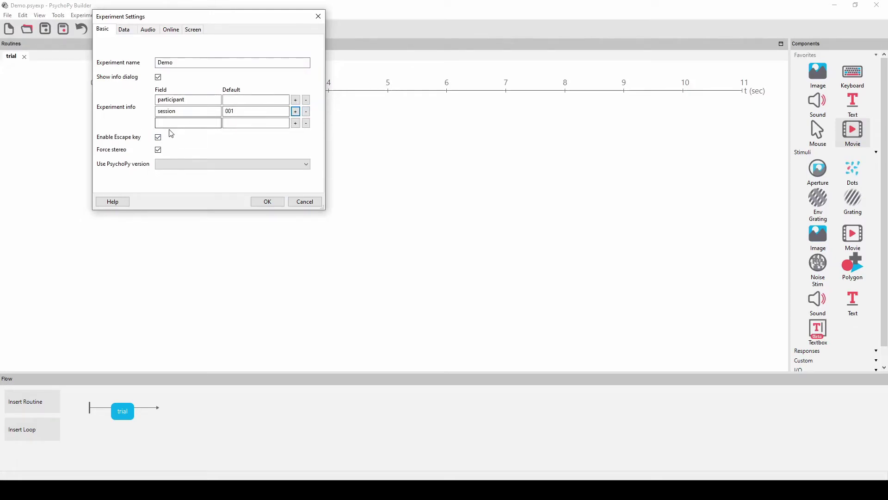
pyautogui.click(170, 128)
pyautogui.write('gender')
pyautogui.click(232, 123)
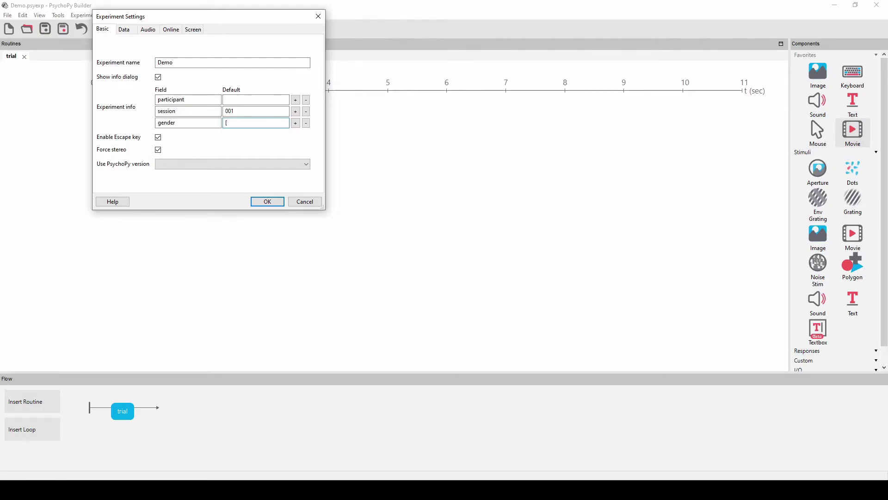
pyautogui.write("'Male','Female','Other']")
# Look through the PsychoPy versions available for the experiment without choosing one.
pyautogui.click(198, 166)
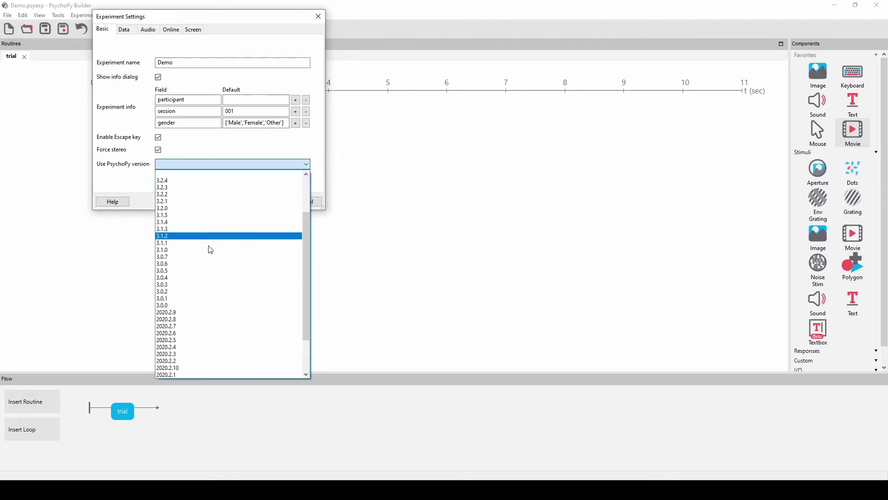
pyautogui.scroll(-3, 222, 333)
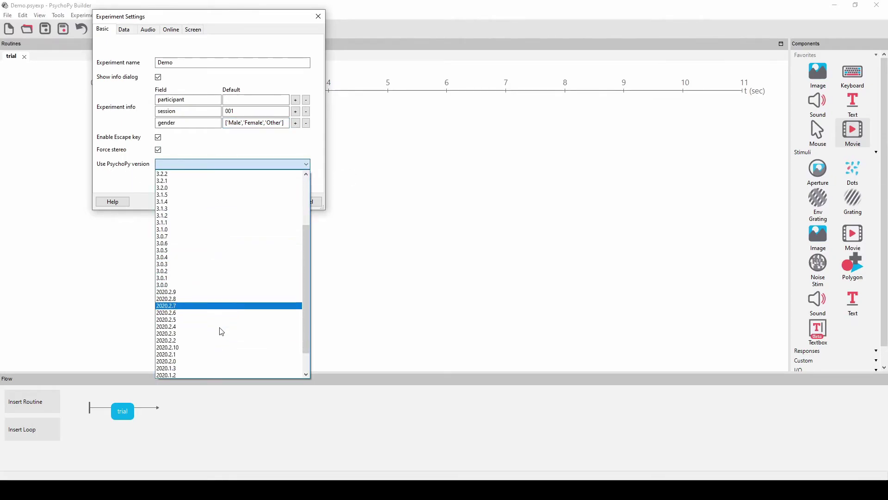
pyautogui.scroll(5, 221, 332)
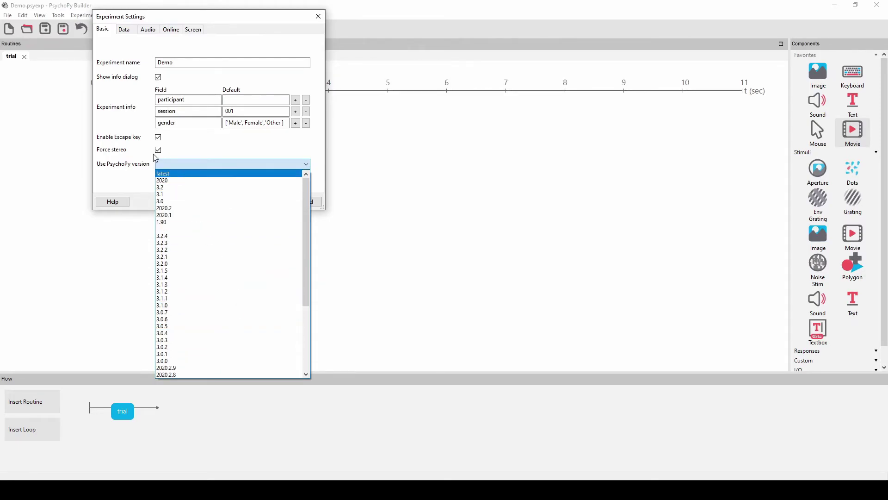
pyautogui.click(121, 181)
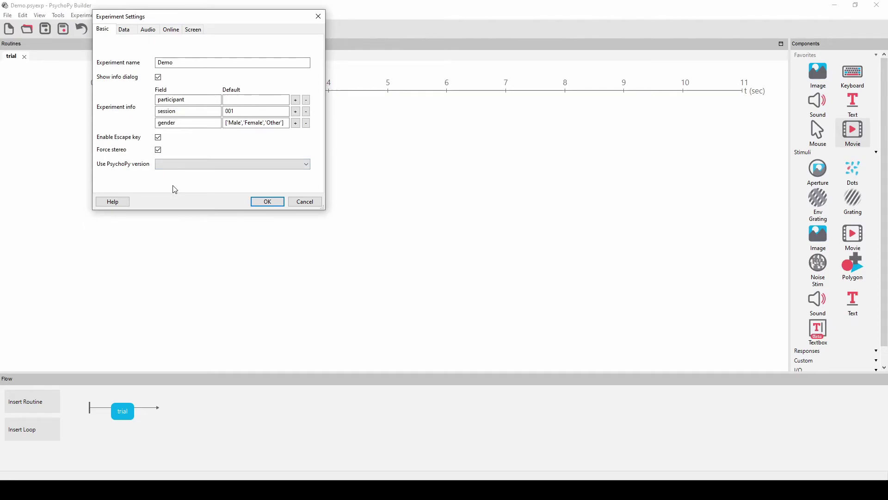
# Review the screen settings for full-screen window, color space and units, keeping full-screen enabled, and accept the experiment settings.
pyautogui.click(196, 31)
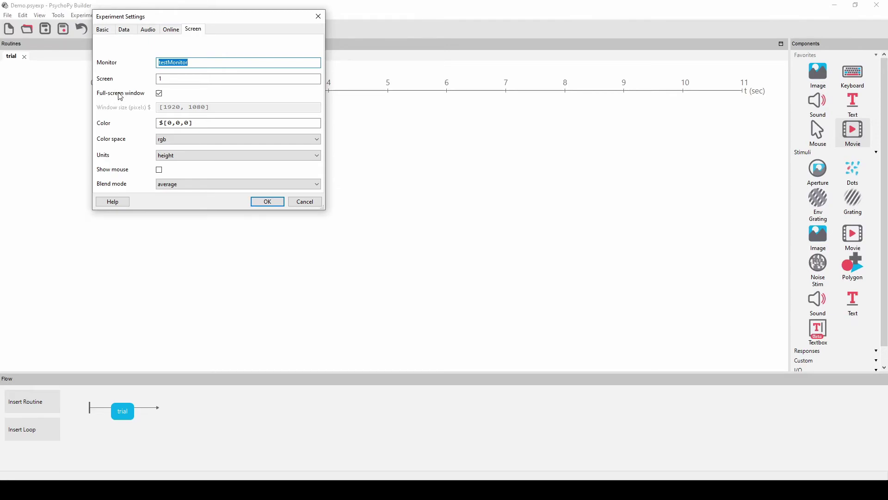
pyautogui.click(159, 93)
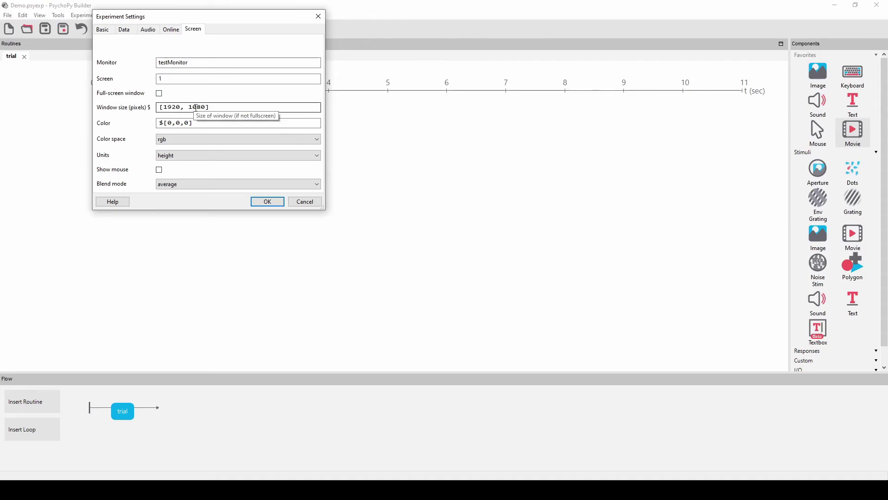
pyautogui.click(160, 95)
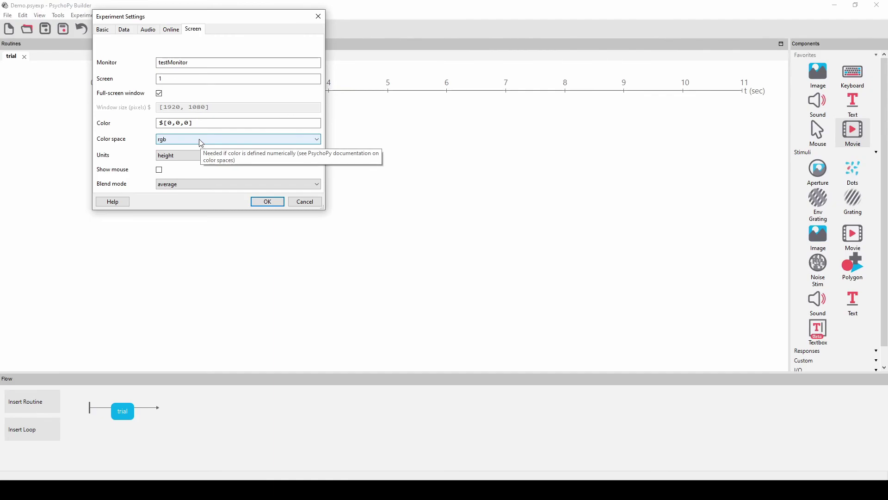
pyautogui.click(176, 144)
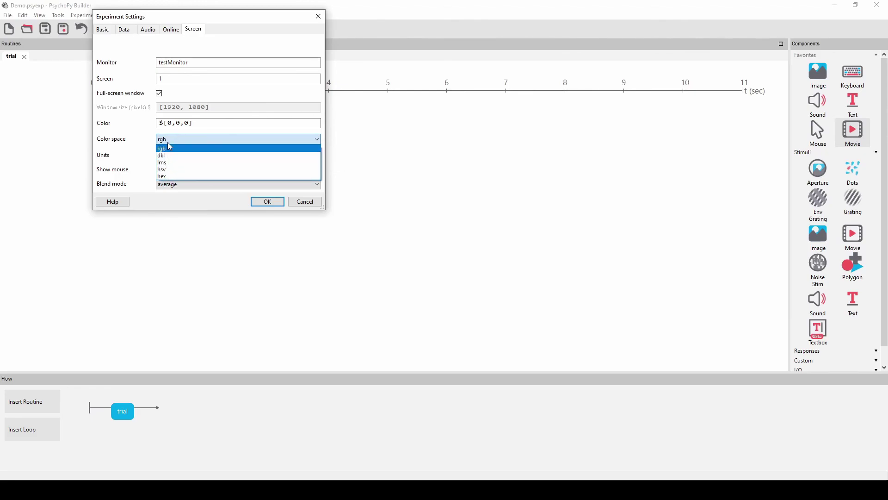
pyautogui.click(132, 140)
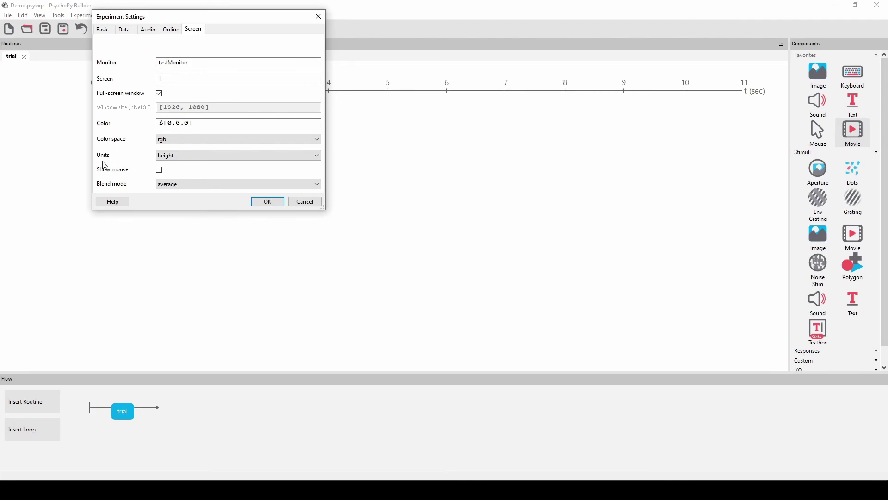
pyautogui.click(184, 159)
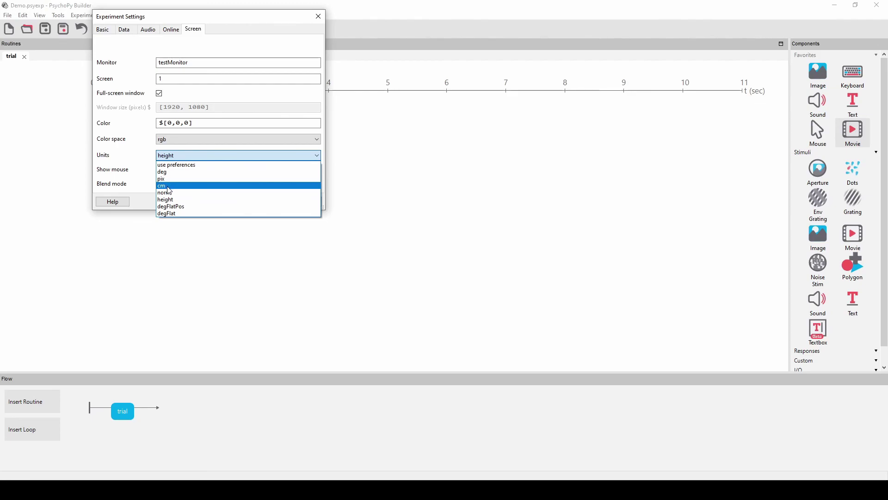
pyautogui.click(138, 162)
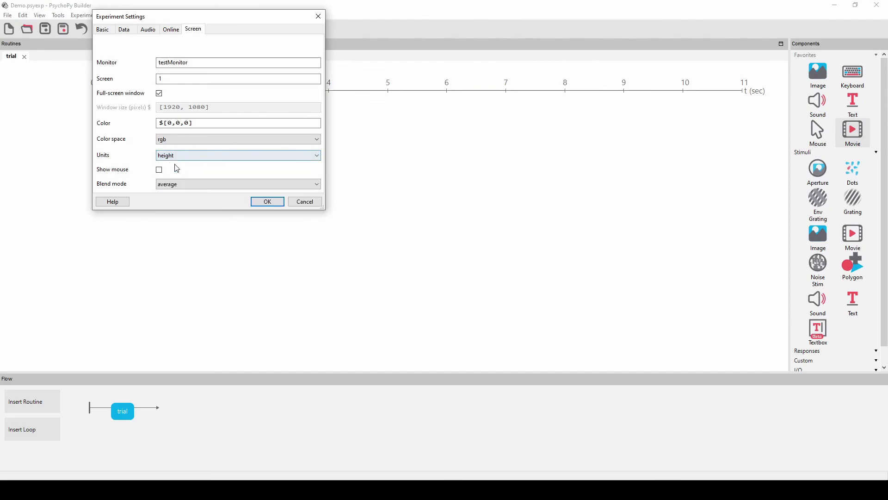
pyautogui.click(267, 203)
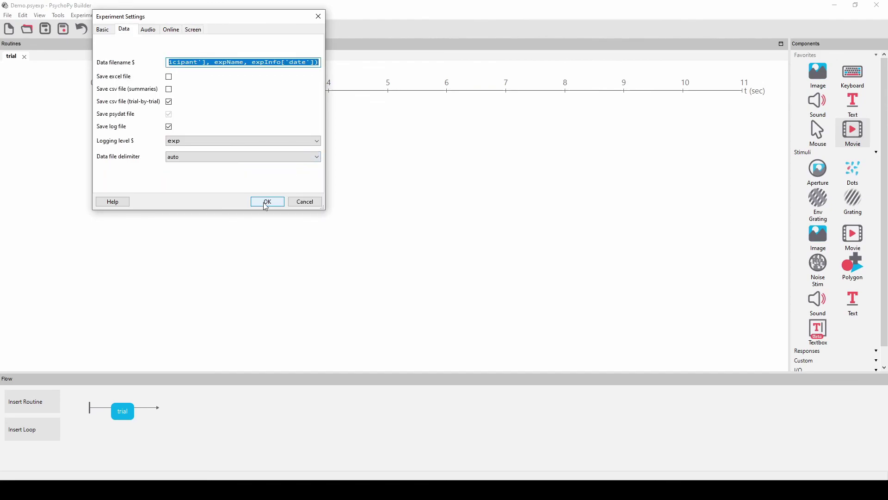